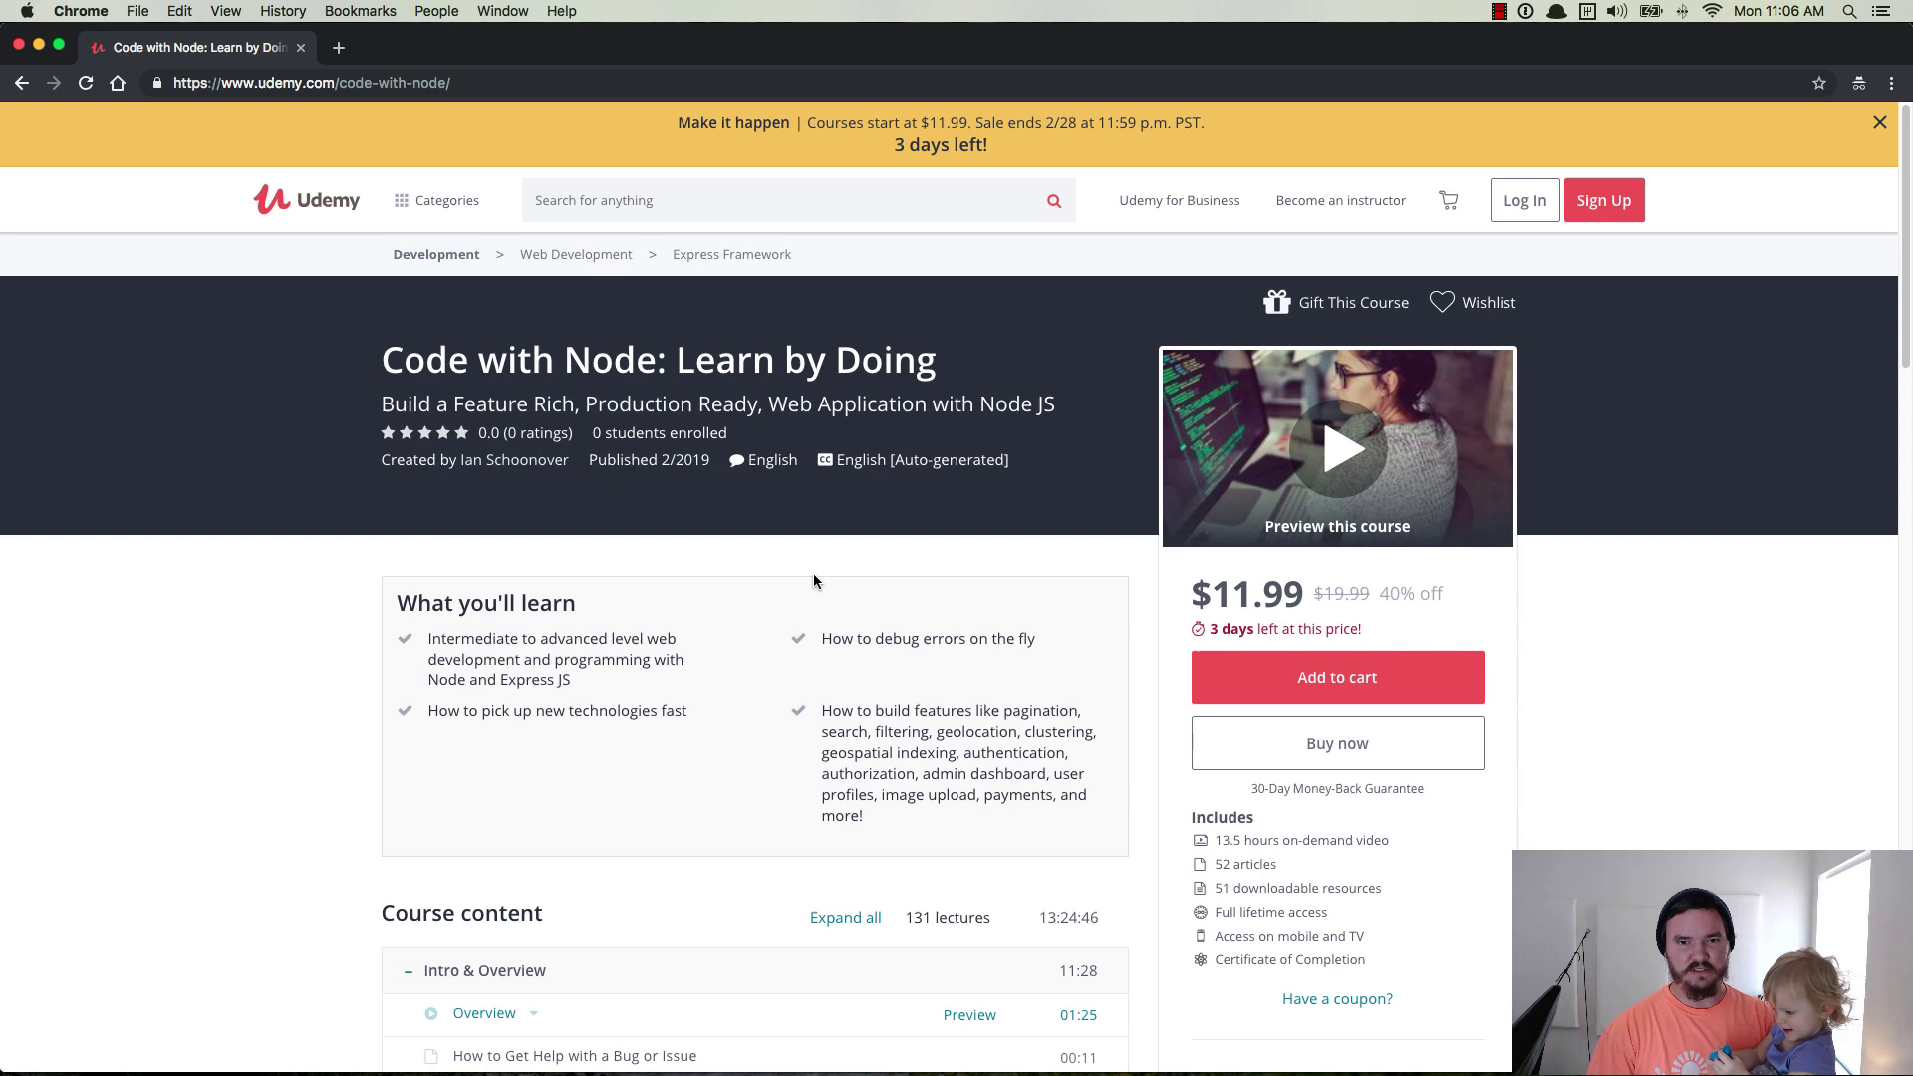
pyautogui.scroll(-5, 808, 570)
pyautogui.scroll(-3, 808, 569)
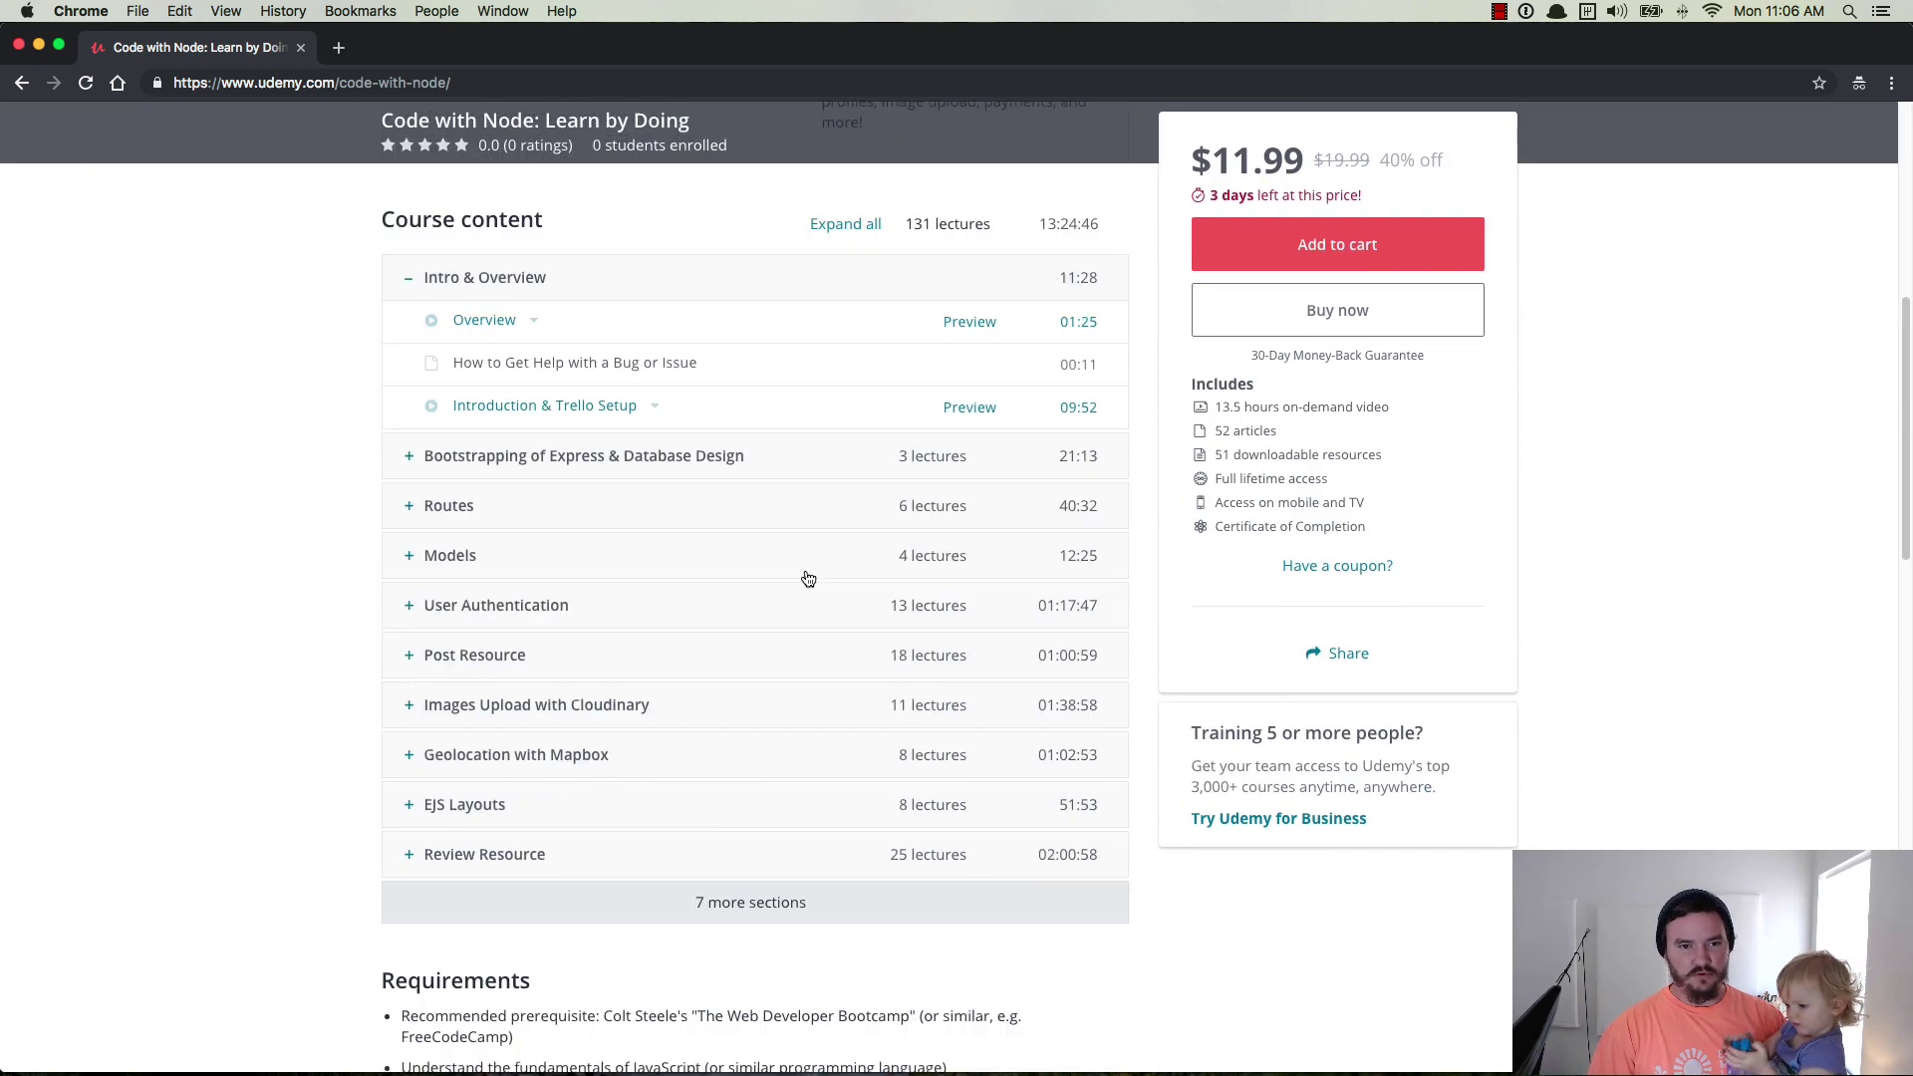
pyautogui.scroll(-2, 509, 515)
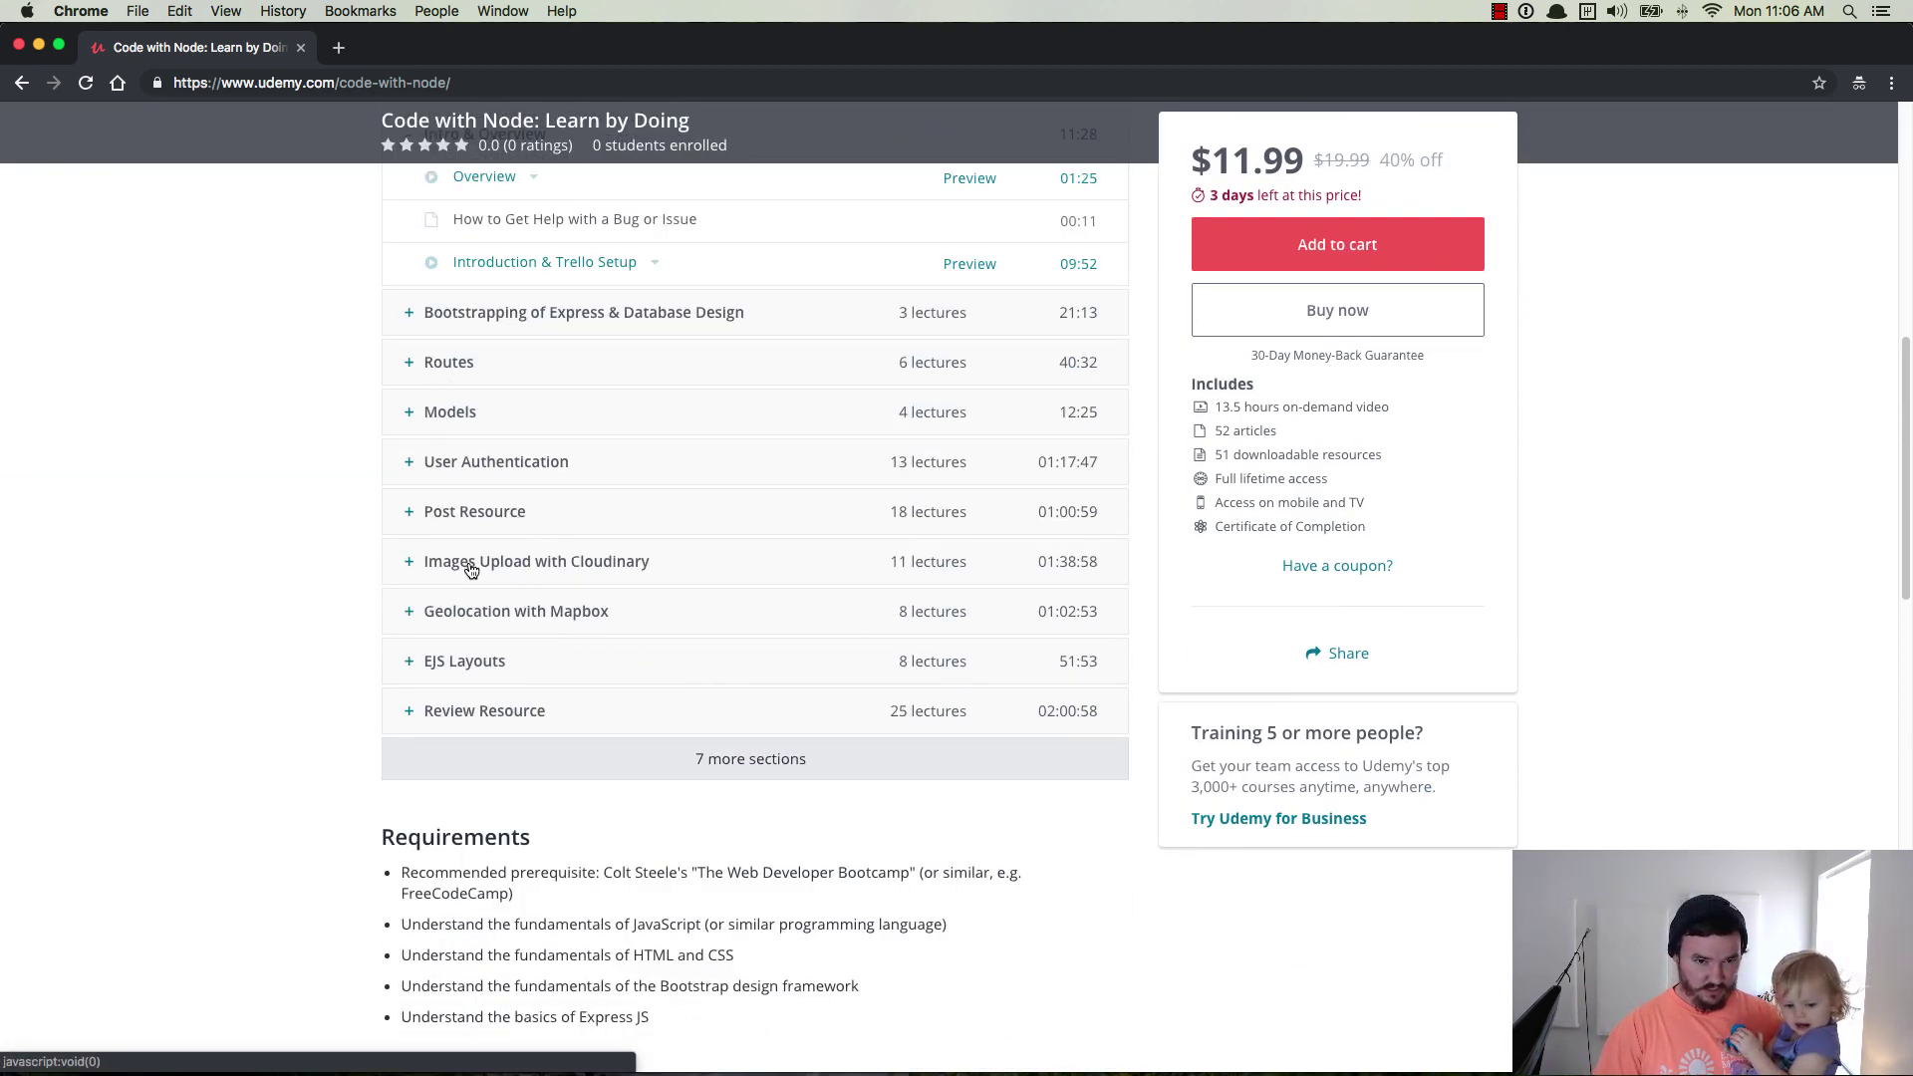
# Expand the 'Geolocation with Mapbox' section to show its lectures and source-code items
pyautogui.click(496, 616)
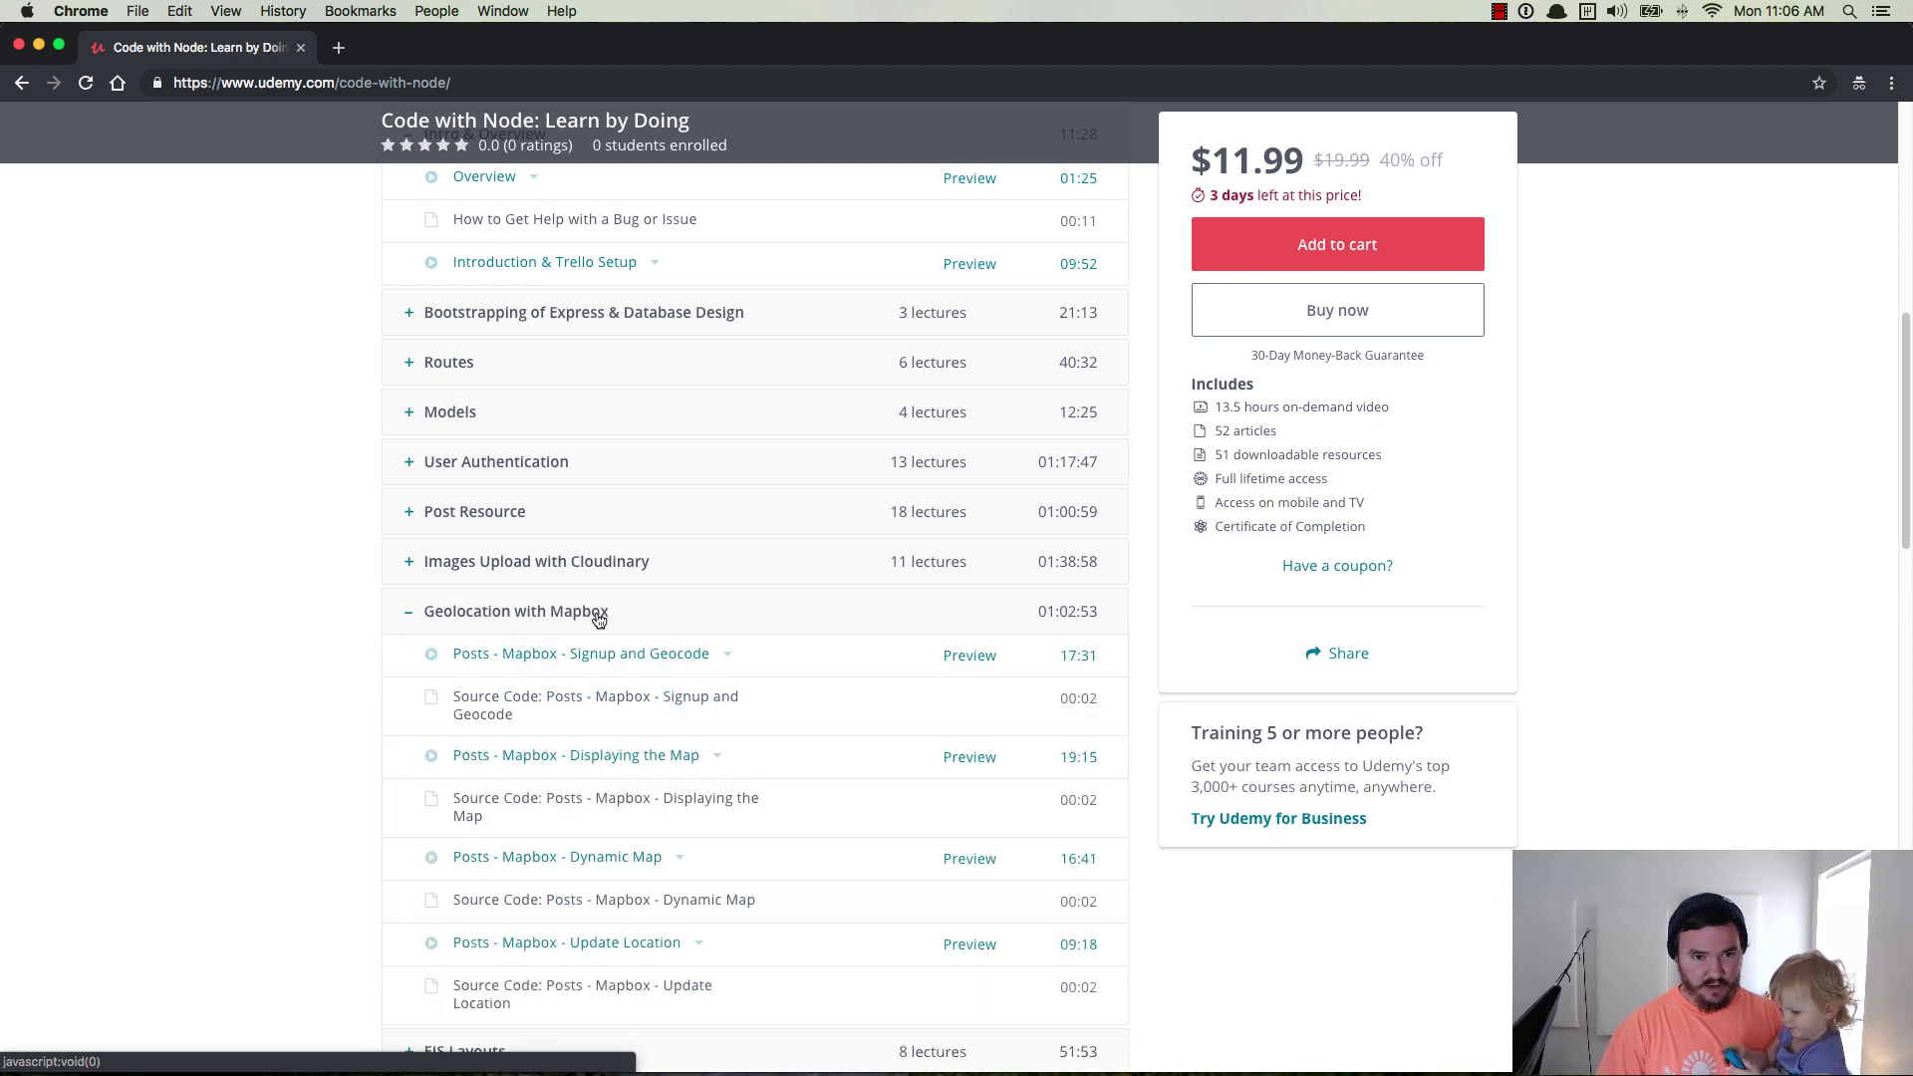
pyautogui.scroll(-1, 733, 611)
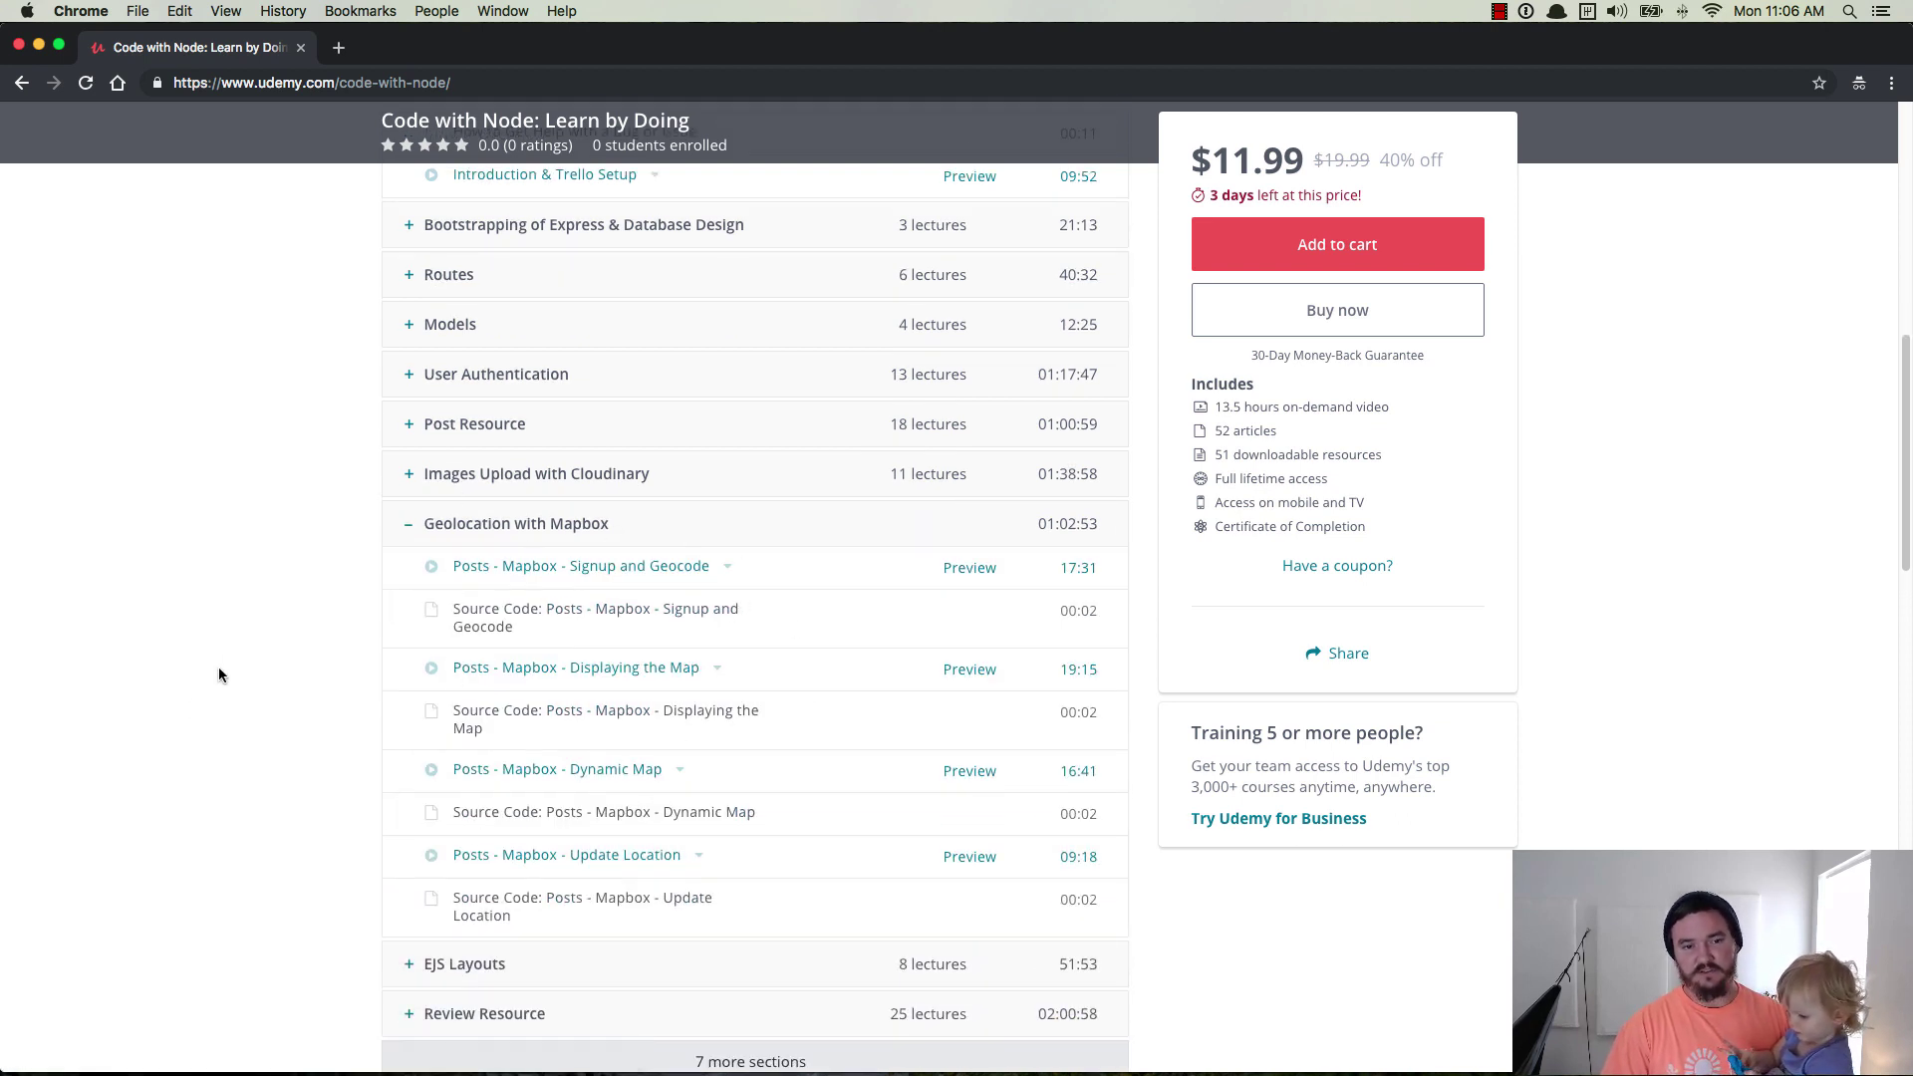